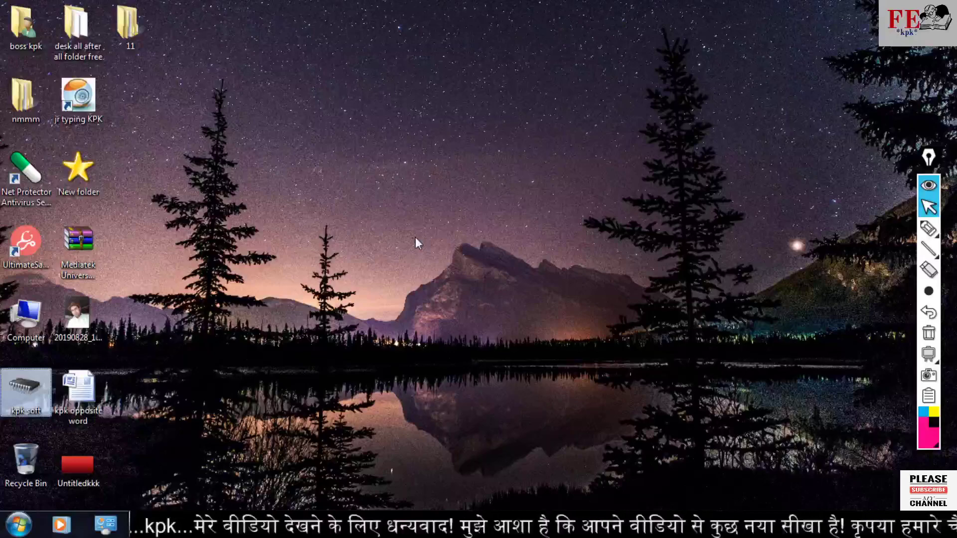
Bring the 'marksheet - Copy' workbook up in Excel from the taskbar.
left_click(249, 524)
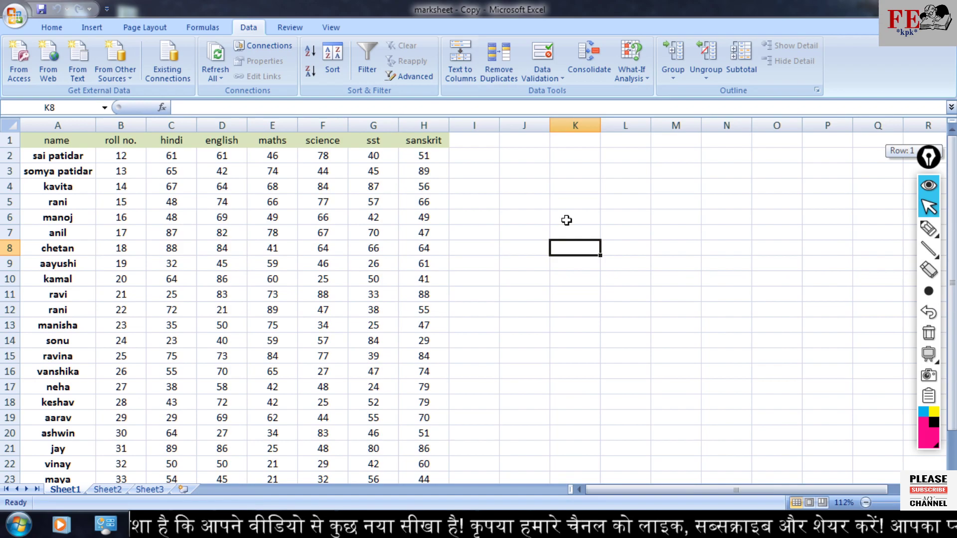
Show the Home ribbon's formatting commands for the marksheet.
left_click(50, 29)
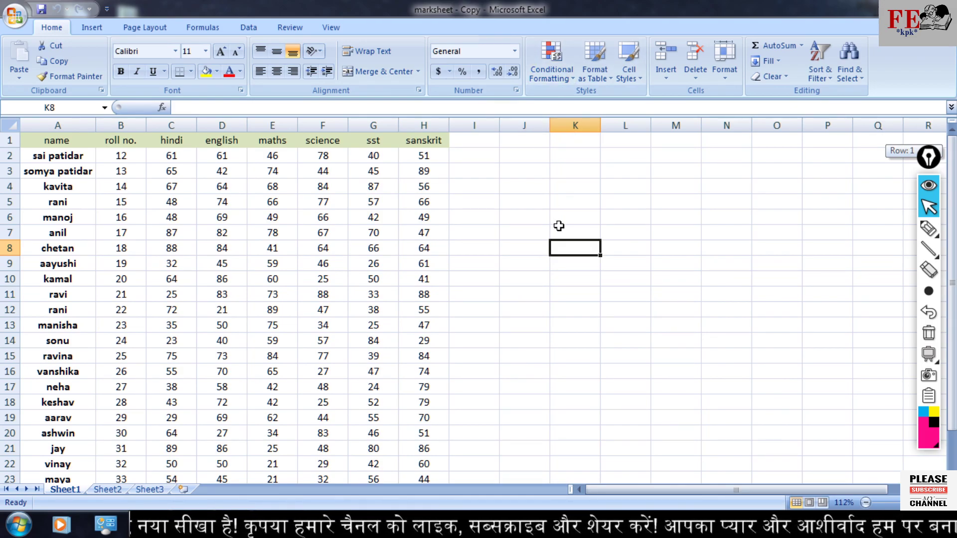
Give cell K6 a blue standard fill colour.
left_click(559, 219)
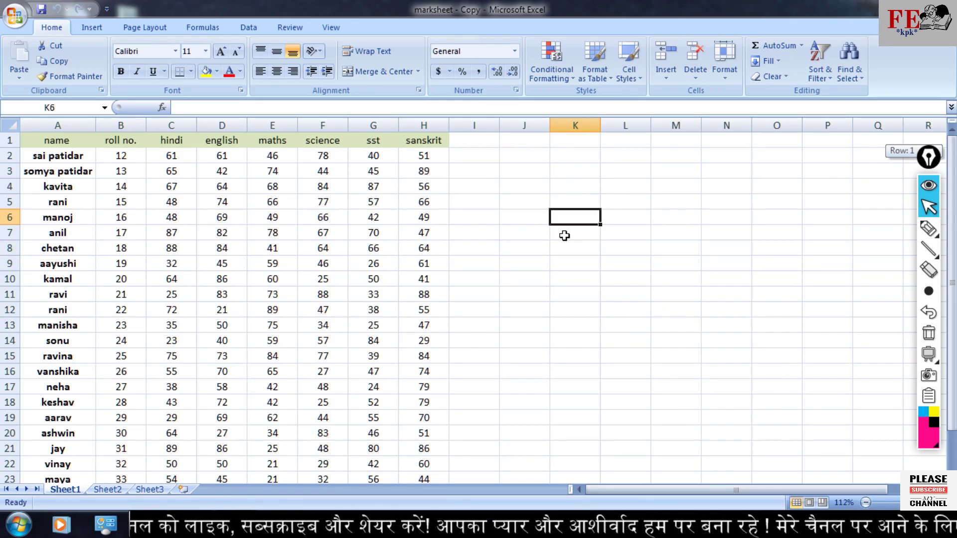
left_click(563, 234)
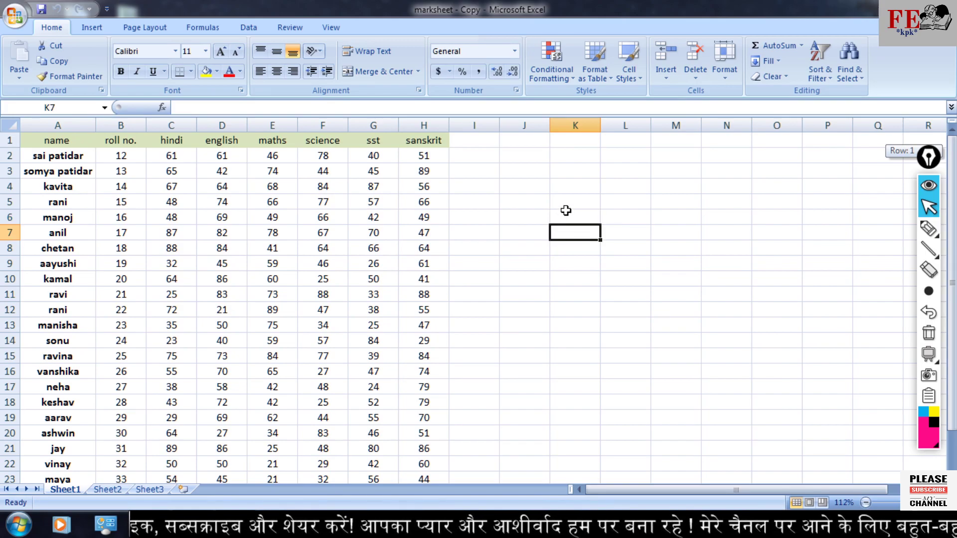
left_click(565, 212)
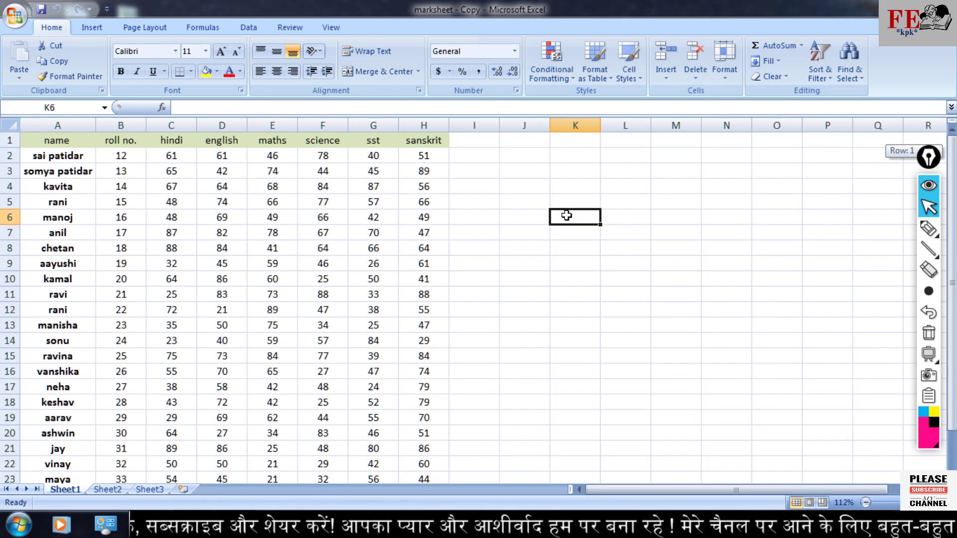
left_click(217, 71)
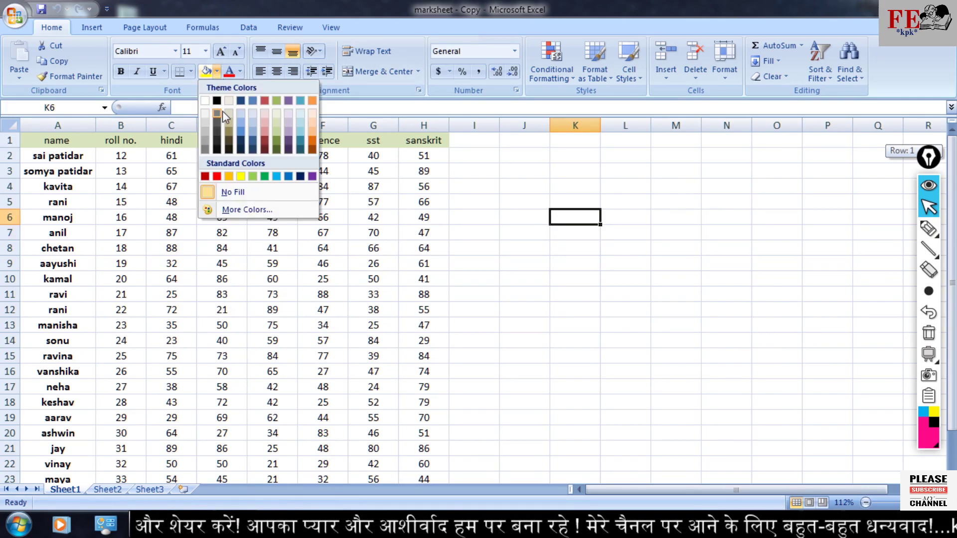
left_click(277, 176)
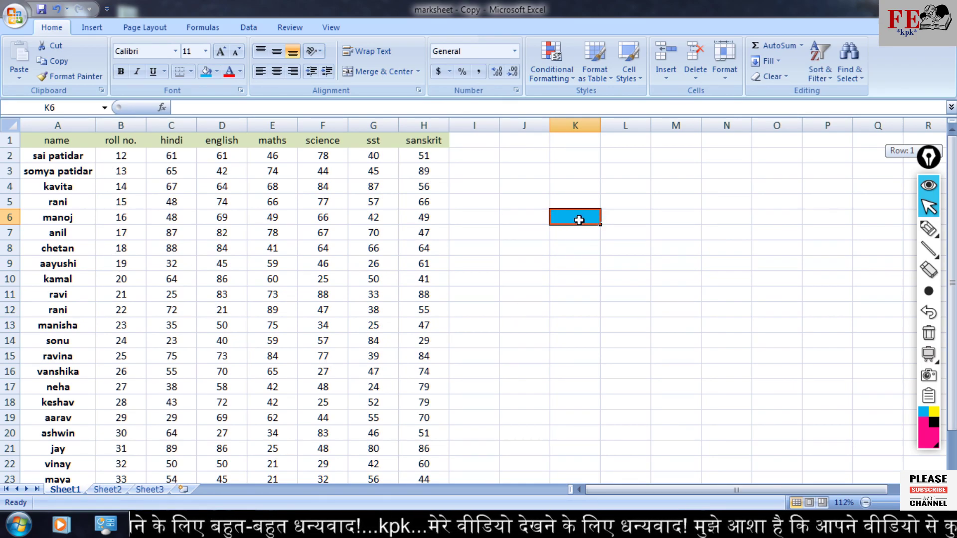
On the Data tab, expand the Data Validation menu for cell K6.
left_click(249, 28)
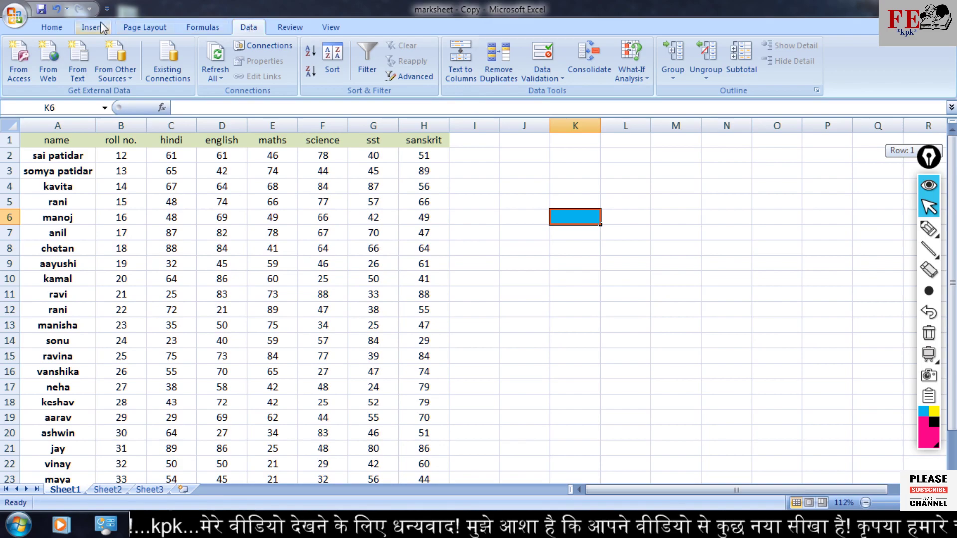
left_click(48, 28)
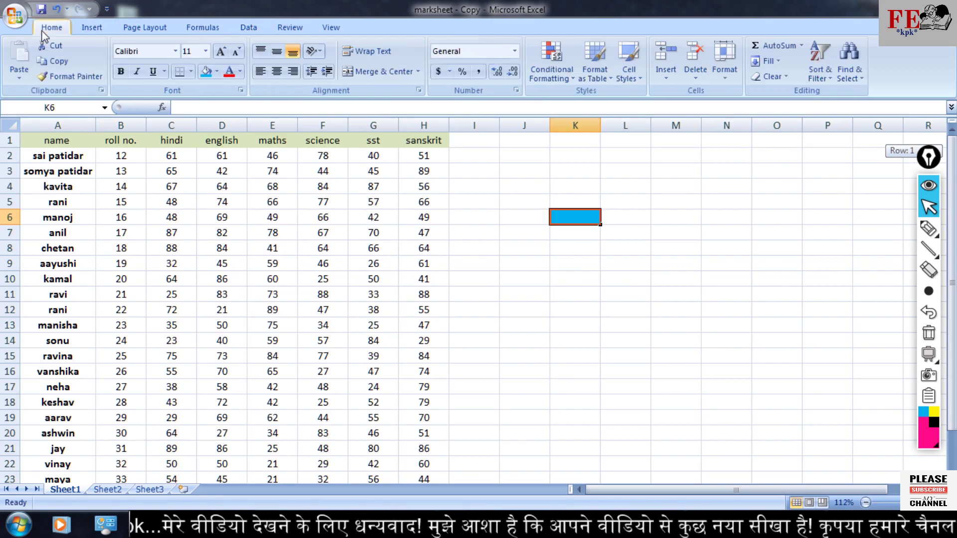
left_click(253, 25)
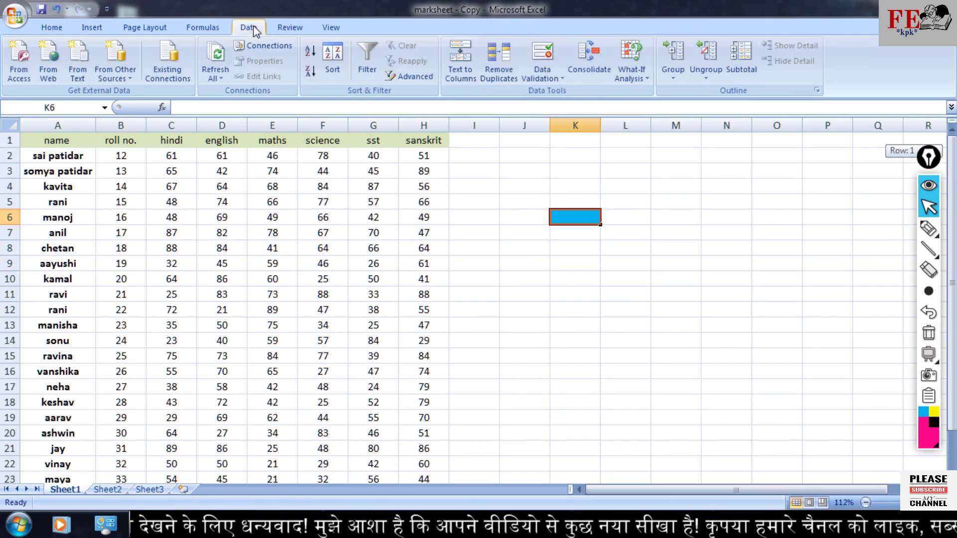
left_click(536, 86)
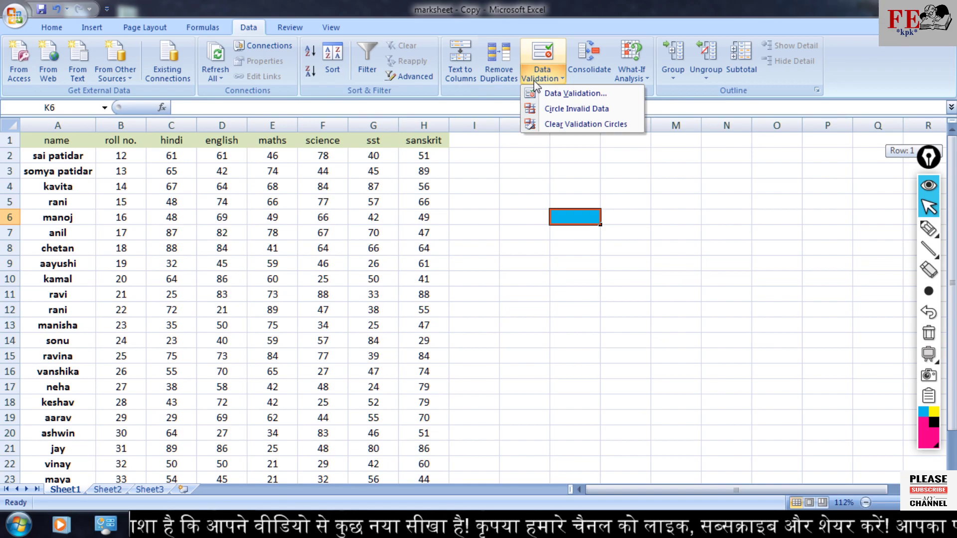
In Data Validation for K6, set Allow to List and collapse the Source box.
left_click(552, 94)
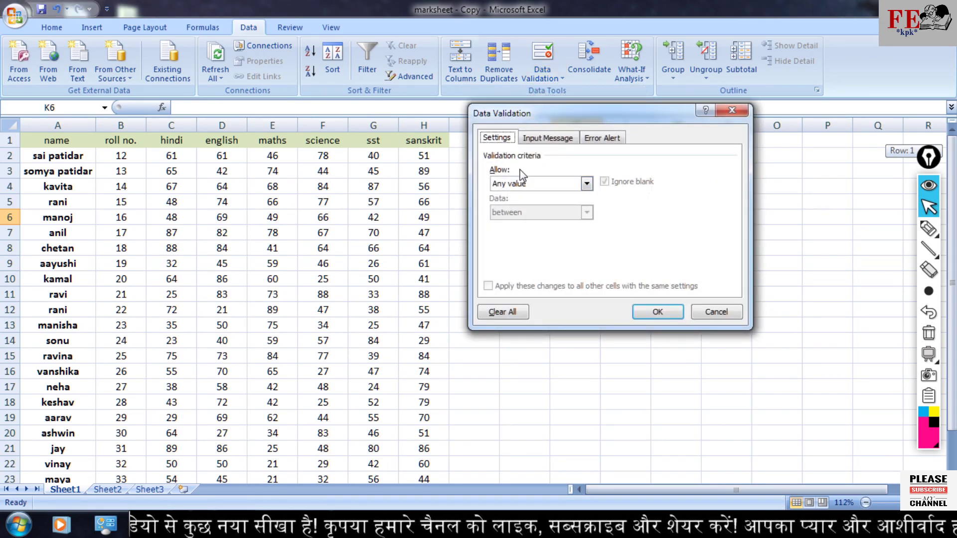
left_click(587, 184)
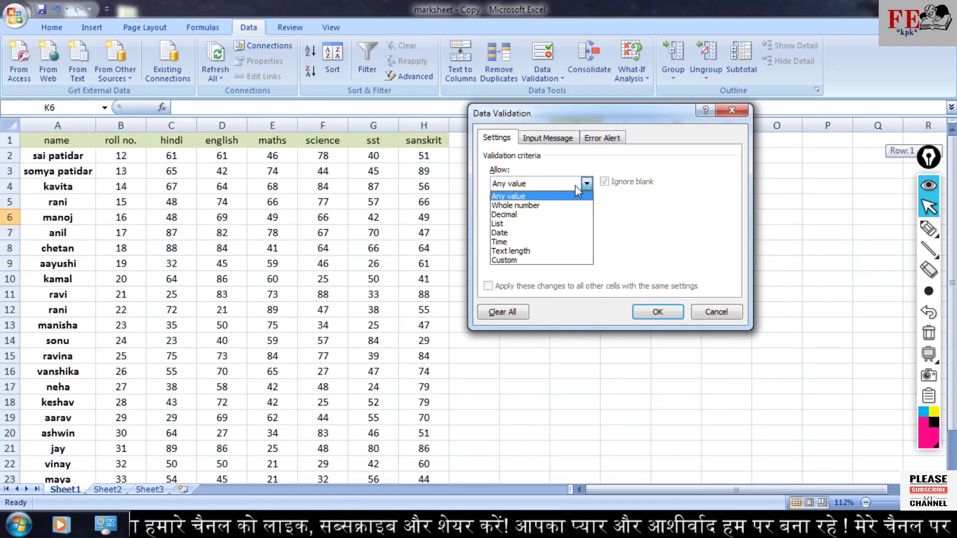
left_click(546, 224)
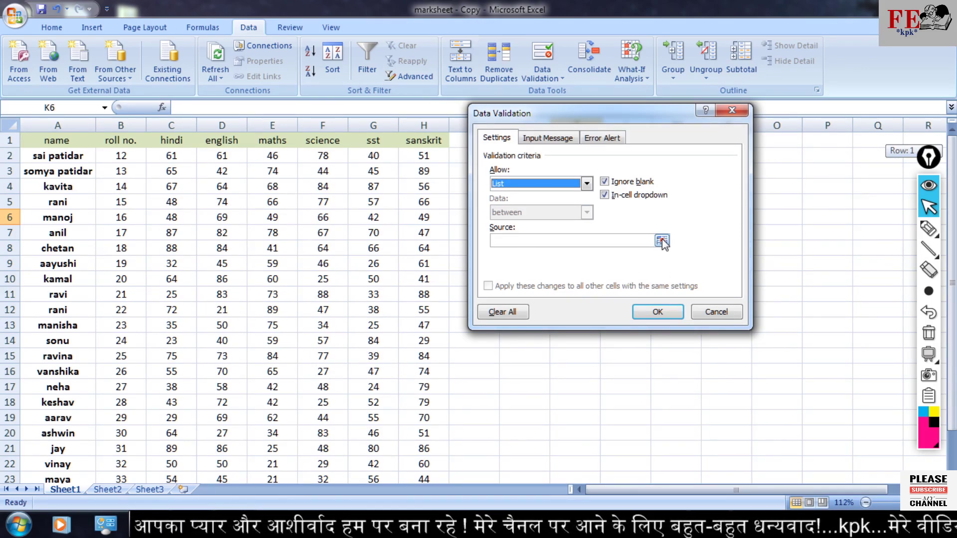
left_click(662, 241)
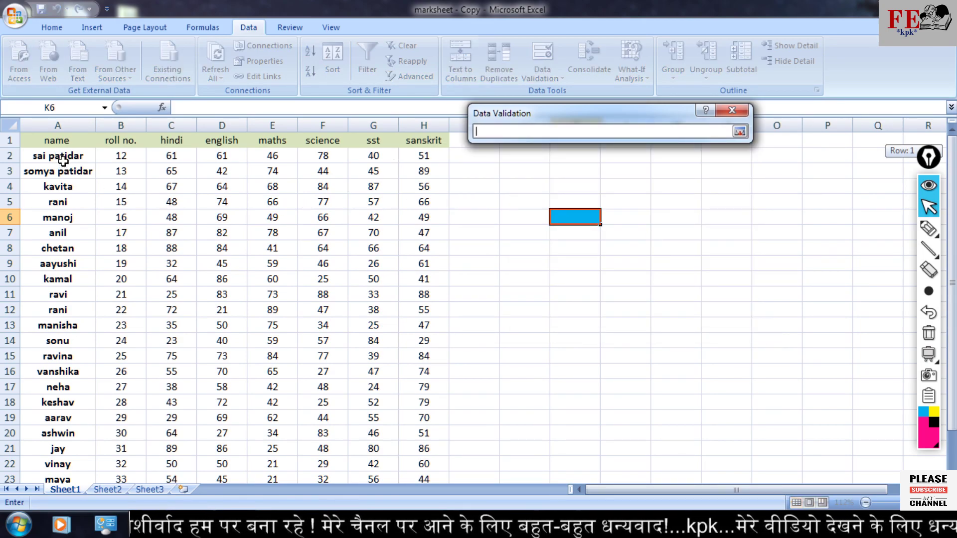
Set the list source to =$A$2:$A$25 and apply the validation to K6.
left_click_drag(73, 157, 70, 345)
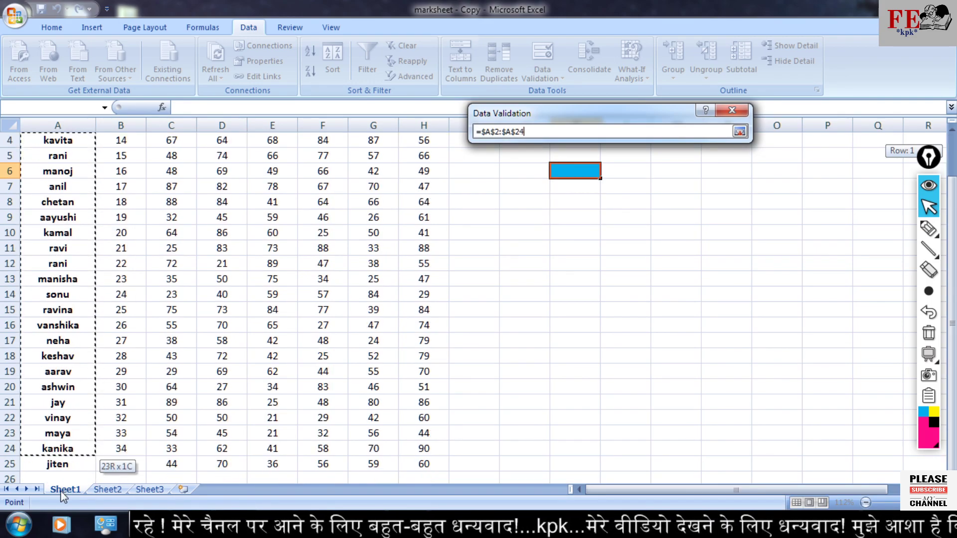
mouse_move(70, 345)
left_mouse_down()
mouse_move(64, 451)
mouse_move(62, 434)
left_mouse_up()
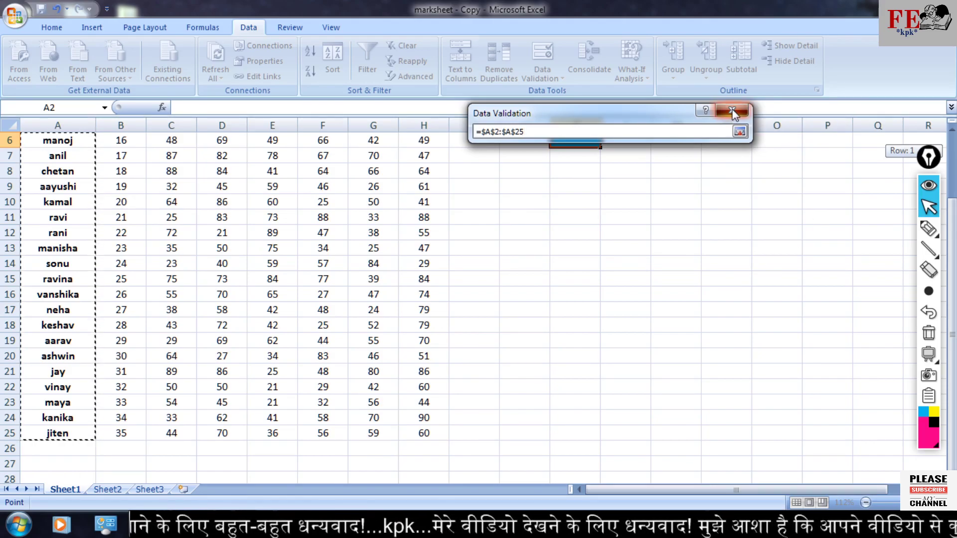
left_click(739, 131)
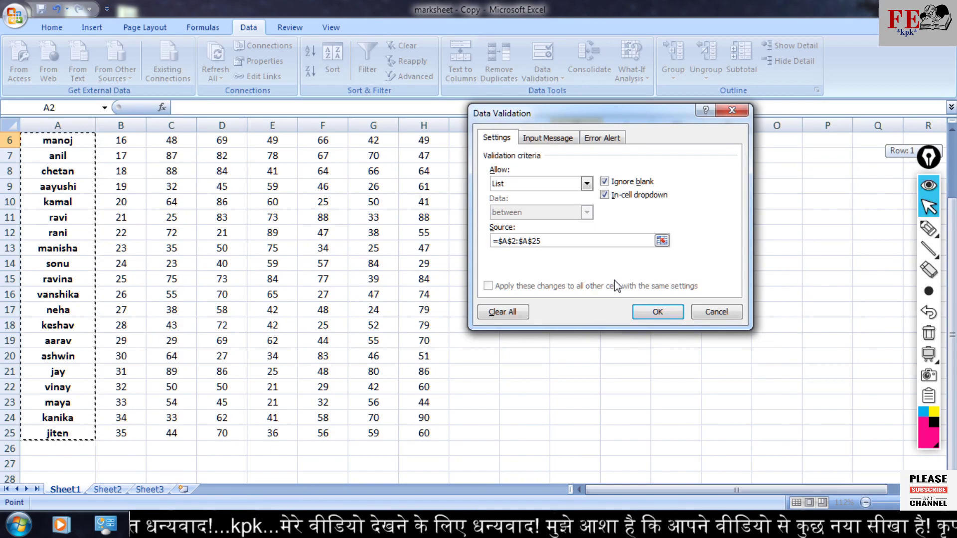
left_click(662, 315)
Open K6's drop-down and scroll through the student names from column A.
scroll(643, 255, "up", 2)
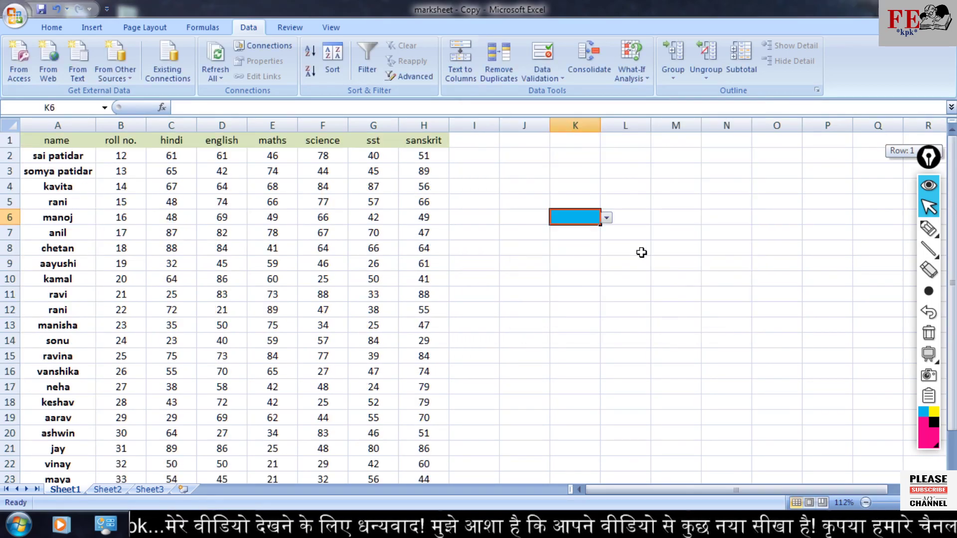
left_click(607, 219)
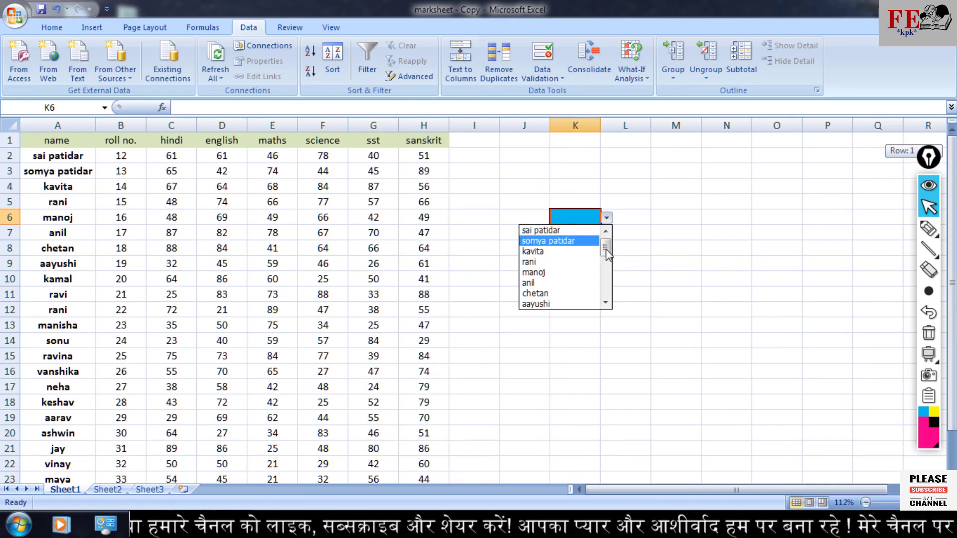
mouse_move(606, 253)
left_mouse_down()
mouse_move(602, 288)
mouse_move(604, 247)
left_mouse_up()
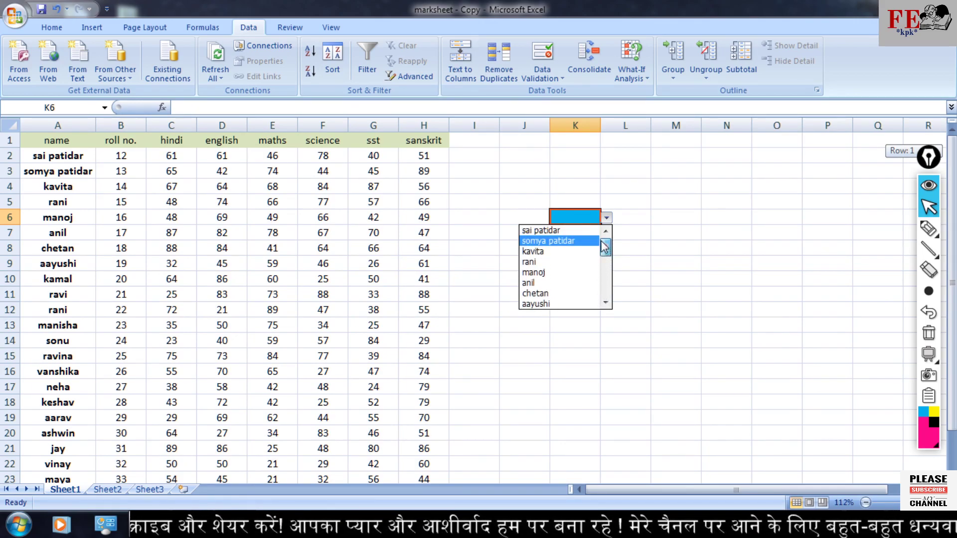